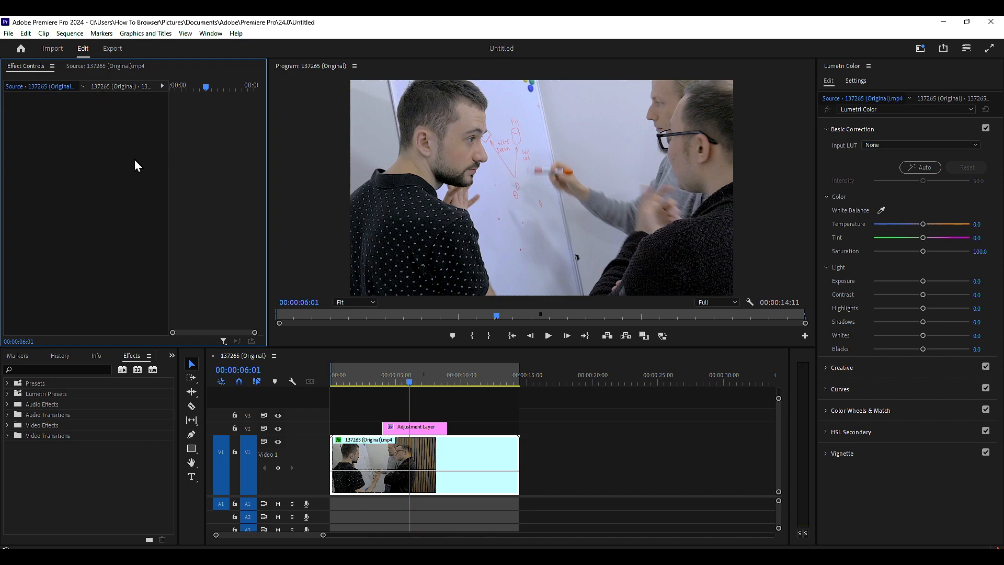
Step: Show the sequence clip's effect settings in Effect Controls and widen the property column
click(111, 87)
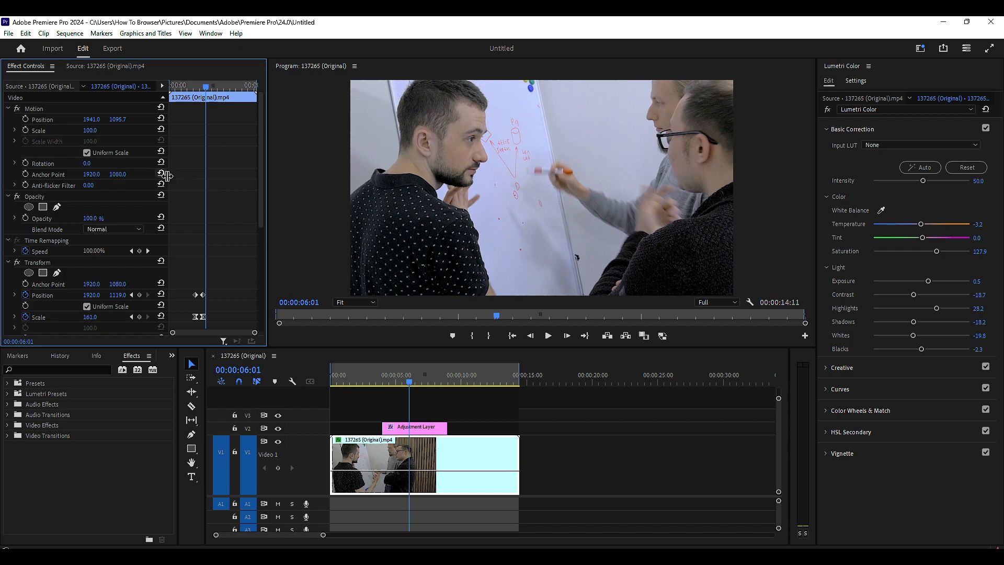
drag(167, 176, 197, 175)
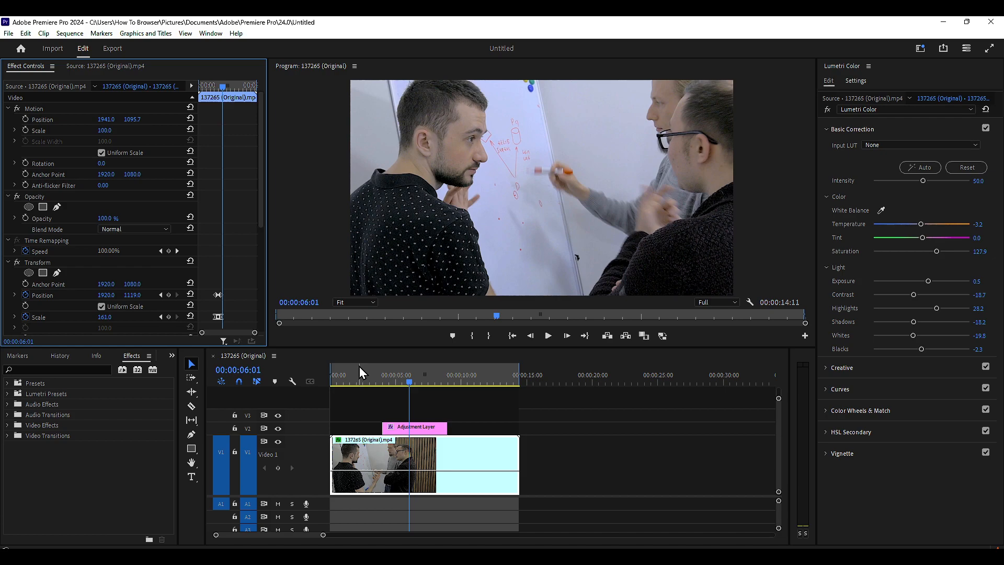
Step: Close the Effect Controls panel and the Source monitor grouped with it
click(52, 66)
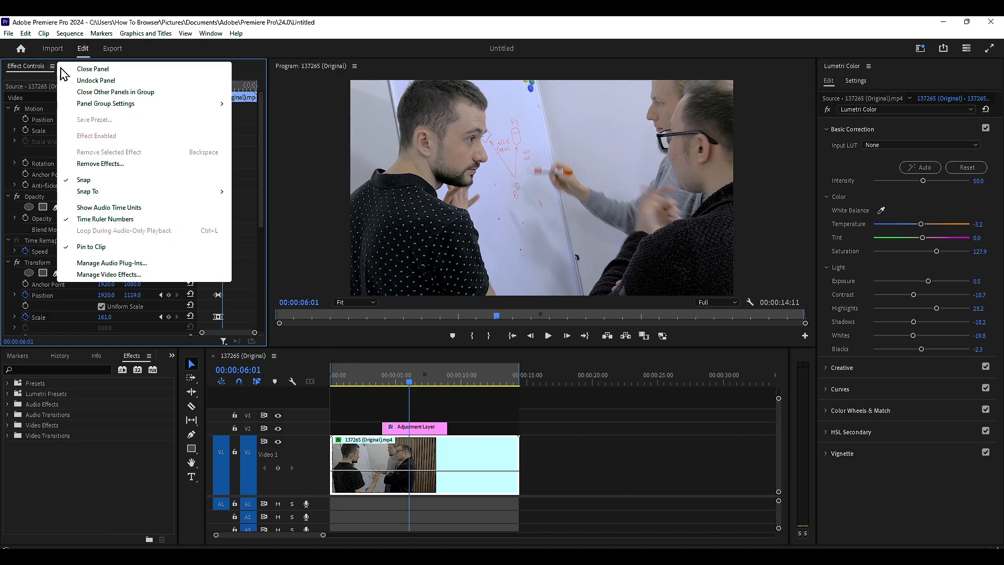
click(73, 69)
click(93, 67)
click(112, 70)
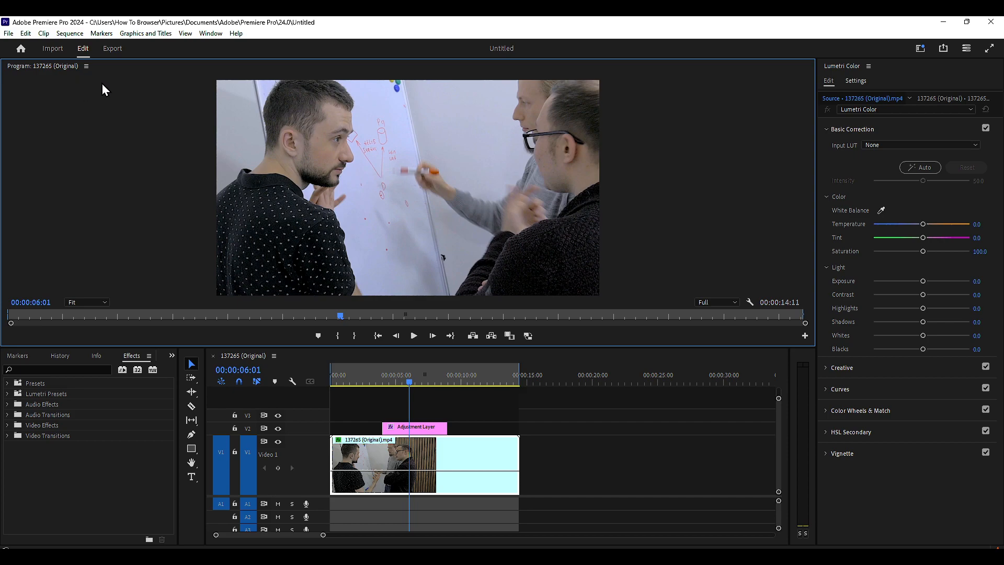
Step: Reopen the Effect Controls panel in the workspace
click(210, 33)
mouse_move(216, 76)
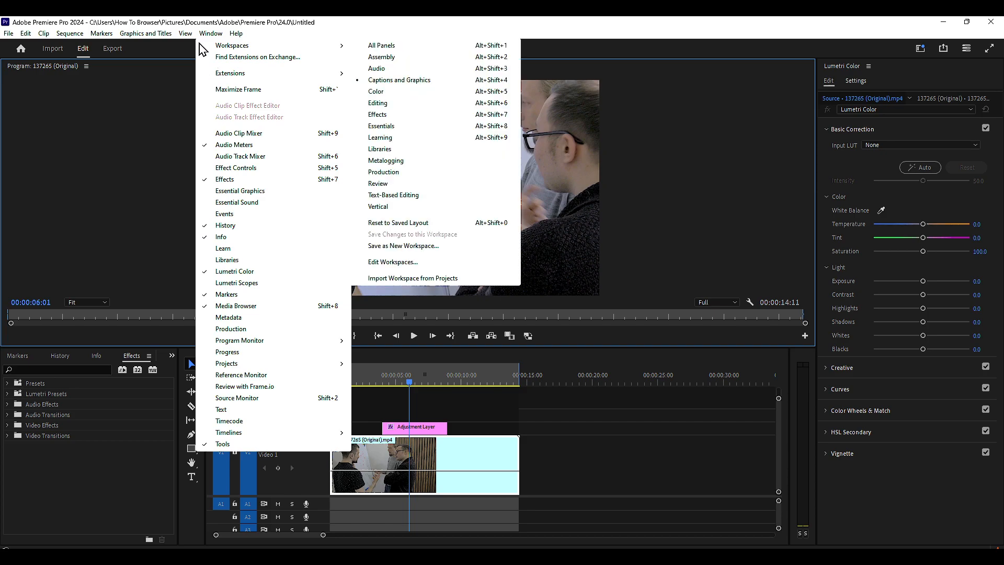
mouse_move(225, 50)
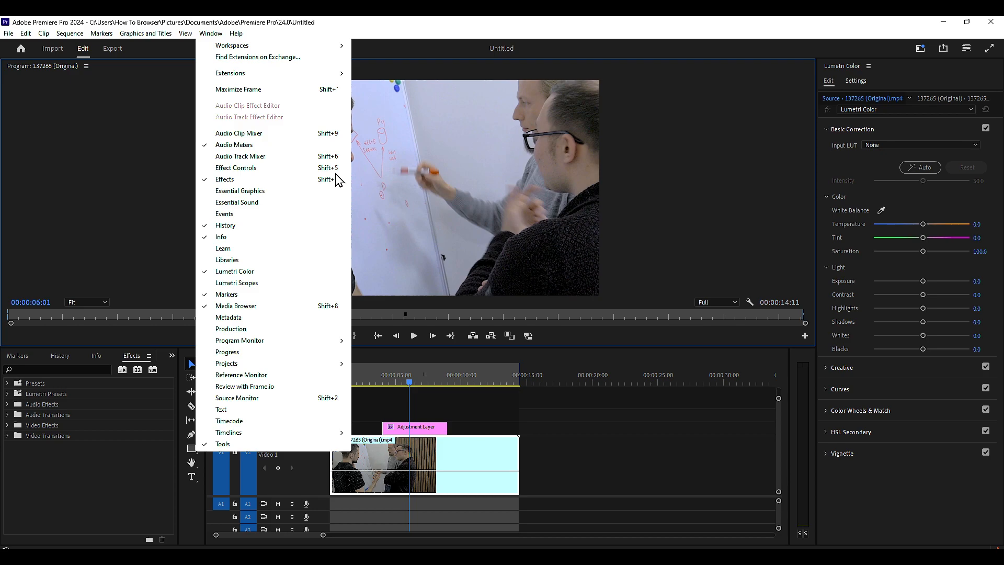
click(253, 169)
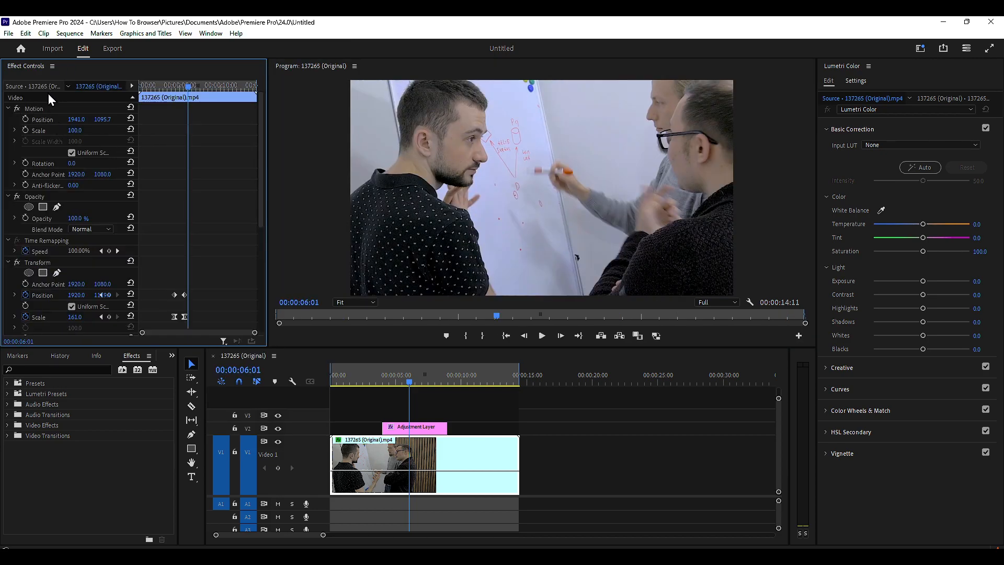
Step: Deselect and reselect the 137265 (Original).mp4 clip on V1 to list its effects down to Lumetri Color
click(456, 412)
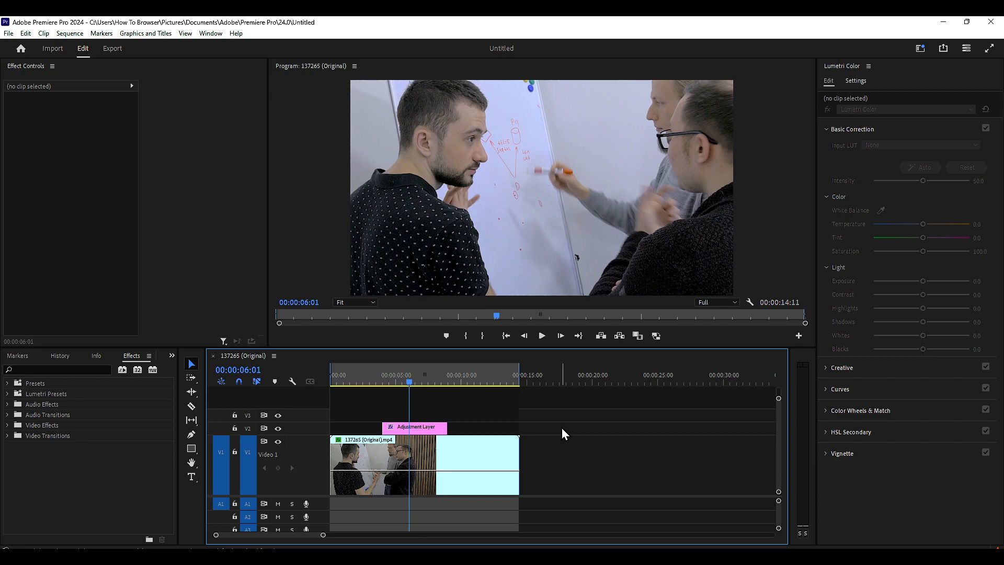
click(502, 454)
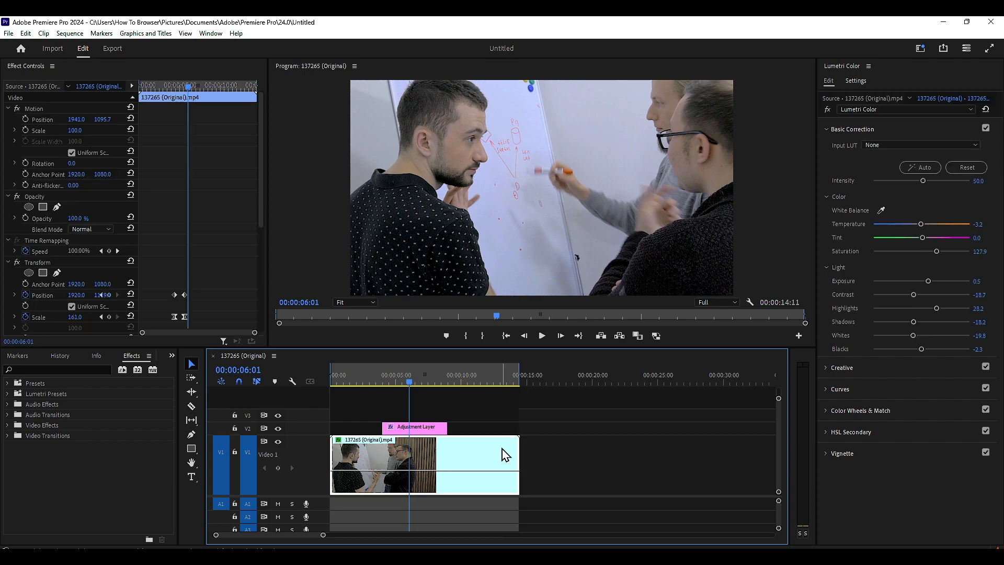
click(507, 431)
click(559, 445)
click(493, 460)
scroll(49, 168, down, 5)
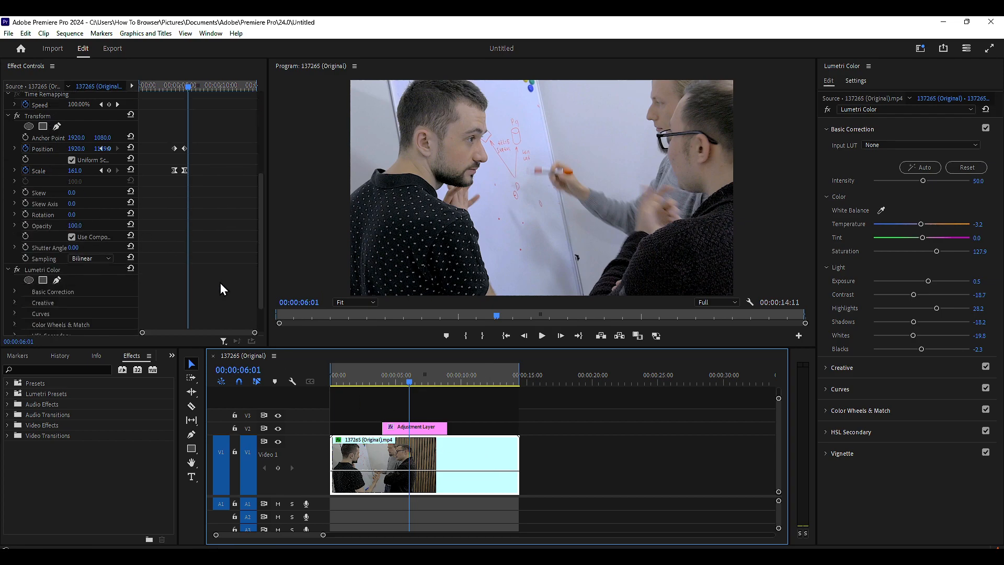
Step: Scrub the playhead through the clip to 00:00:05:14 and examine its Transform and Lumetri Color settings in a wider property column
mouse_move(400, 385)
mouse_down()
mouse_move(350, 379)
mouse_move(454, 397)
mouse_move(406, 385)
mouse_up()
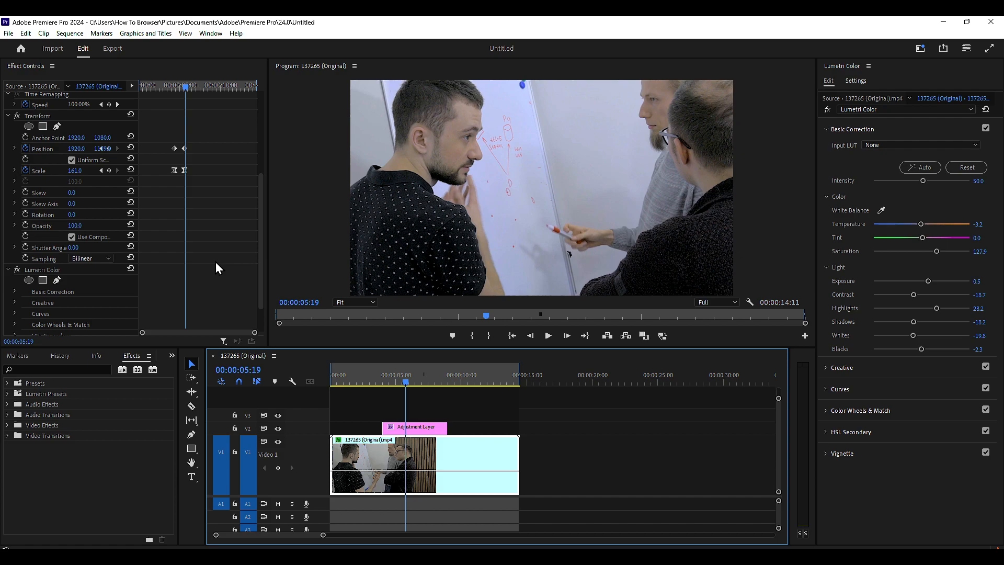
click(460, 378)
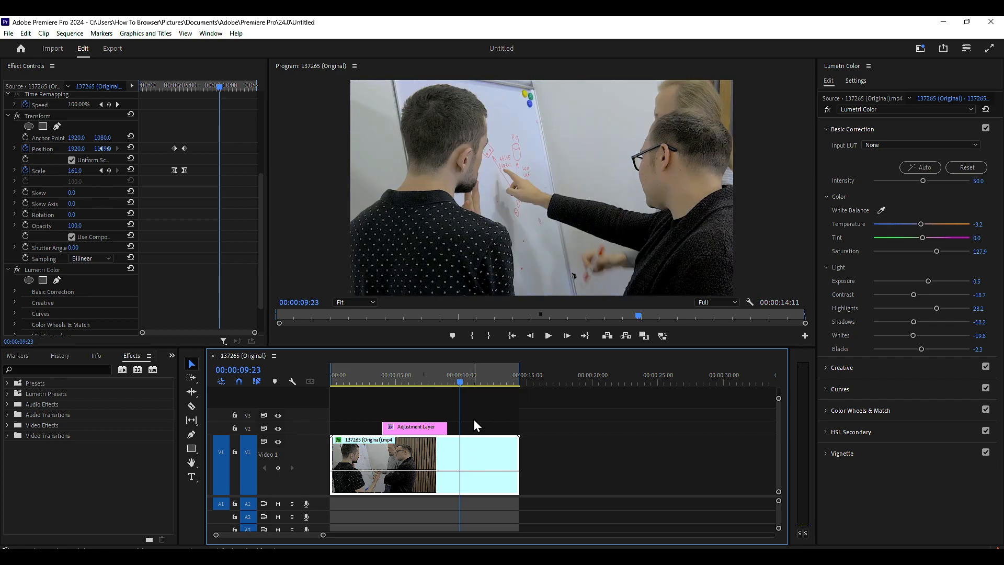
click(333, 378)
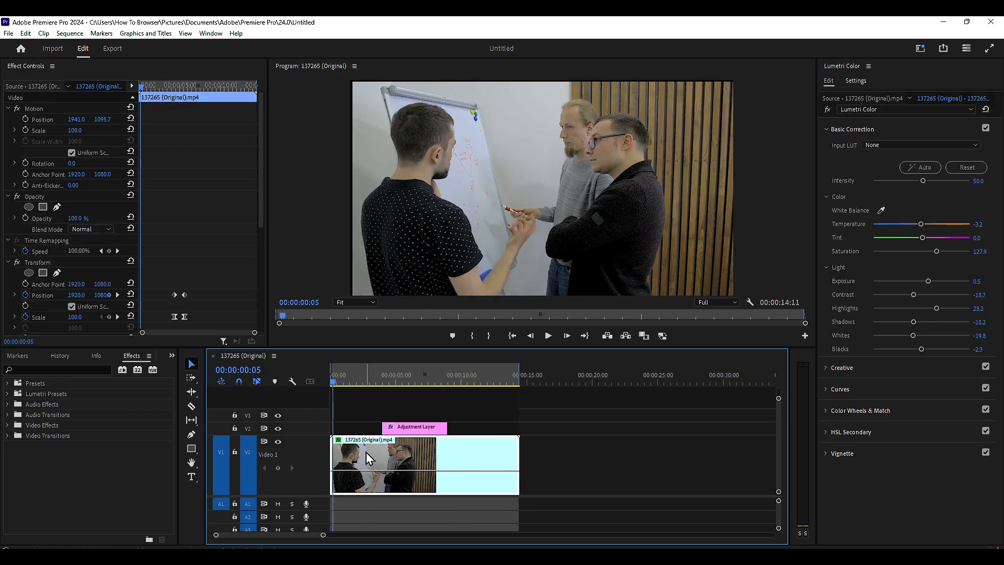
drag(348, 382, 403, 381)
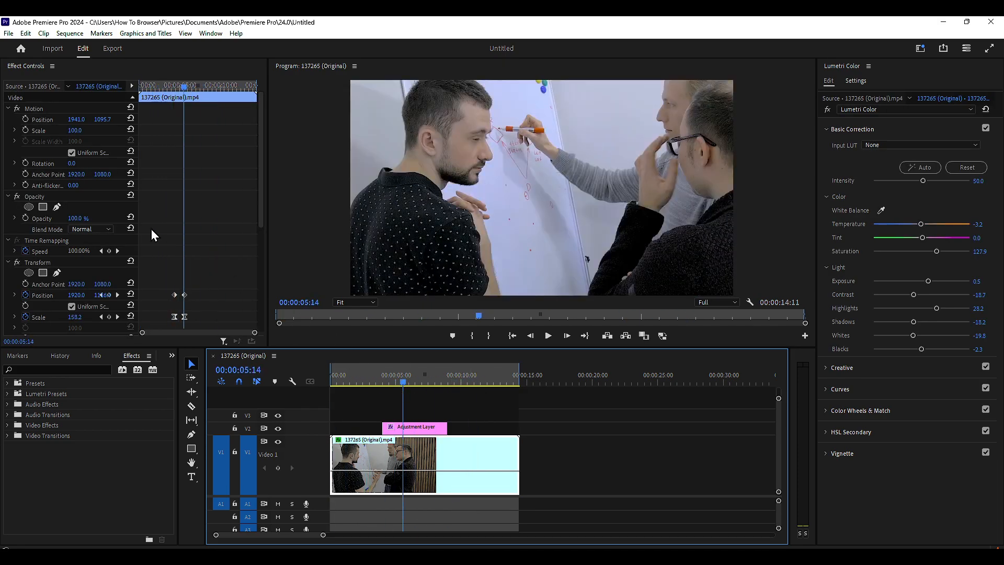
scroll(122, 200, down, 8)
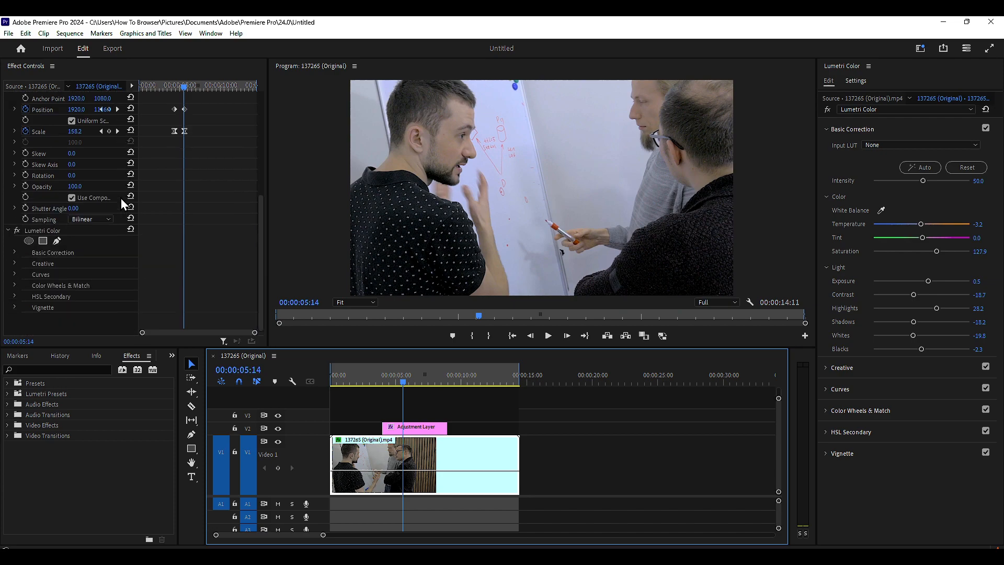
drag(138, 198, 173, 198)
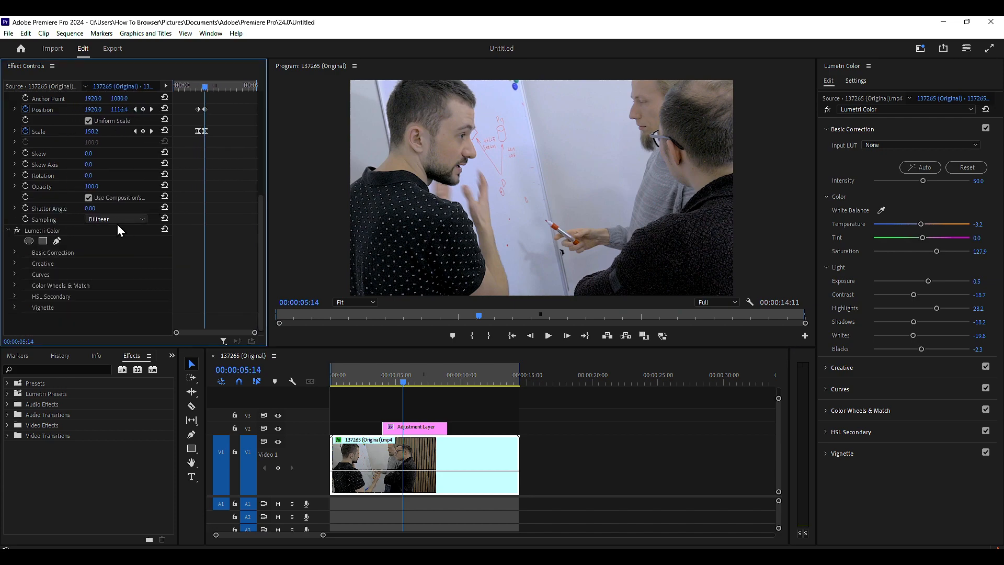
scroll(151, 182, up, 5)
Step: Close the Effects panel and reopen it
click(110, 370)
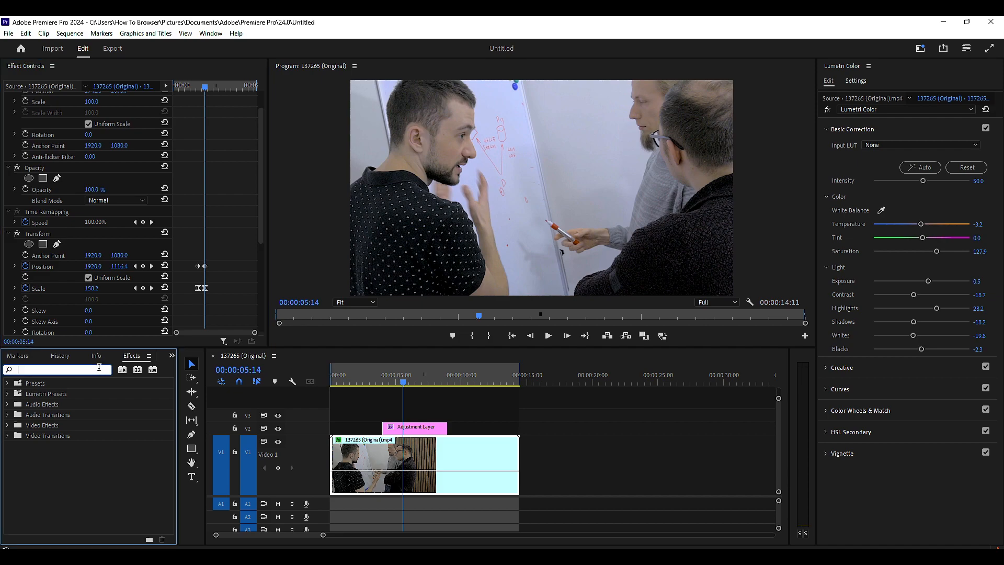
click(149, 357)
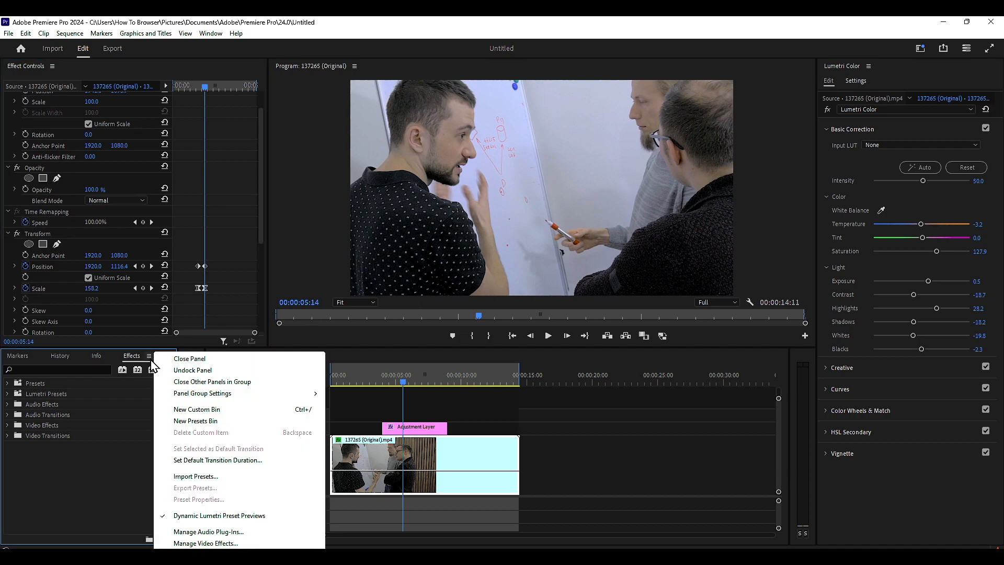
click(188, 359)
click(211, 33)
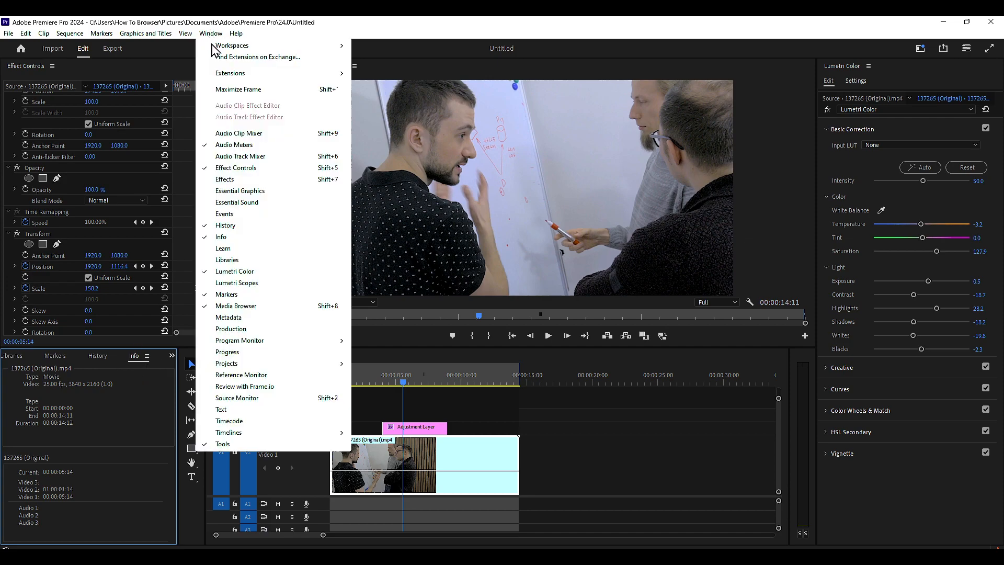
click(231, 180)
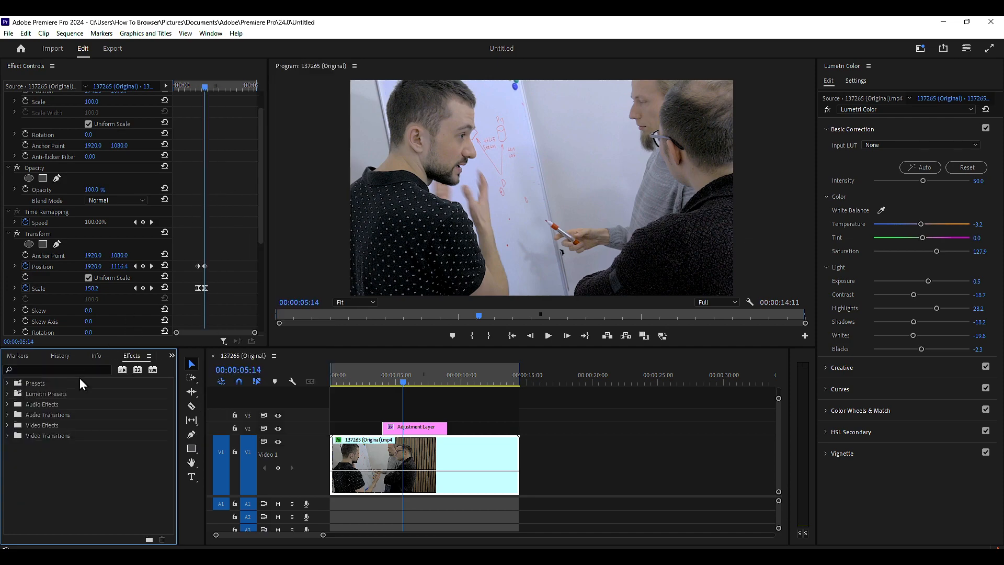
Step: Search the effects for "sharp" and apply the Sharpen video effect to the 137265 (Original).mp4 clip on V1
click(82, 368)
text(sharder)
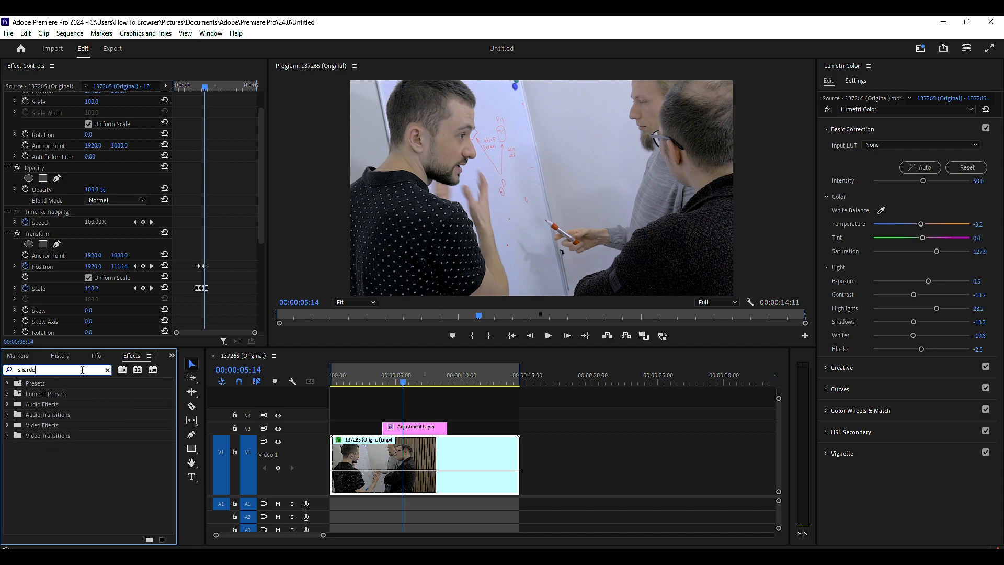
key(BackSpace)
key(BackSpace)
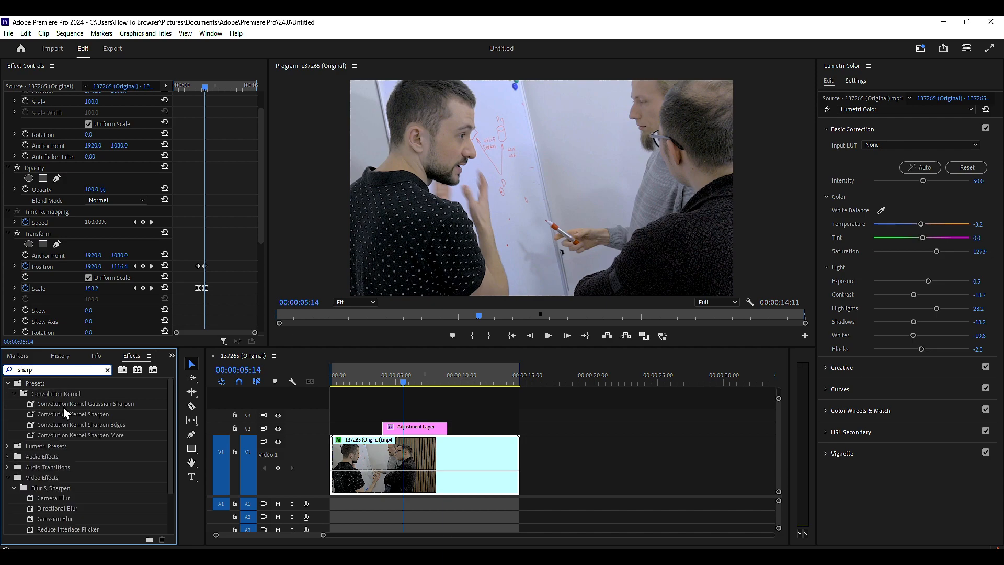
scroll(65, 412, down, 3)
click(52, 488)
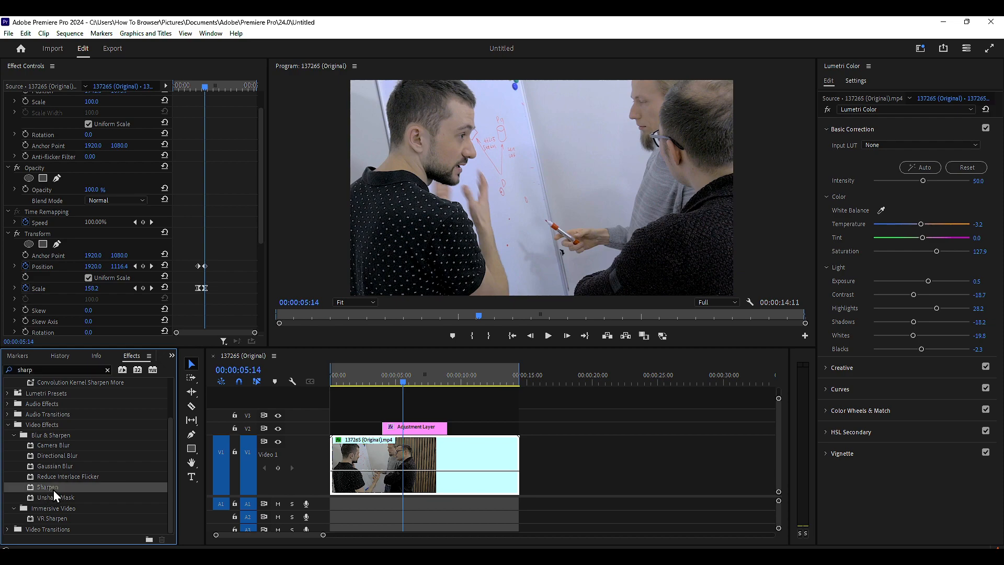
drag(52, 489, 366, 486)
drag(52, 493, 82, 318)
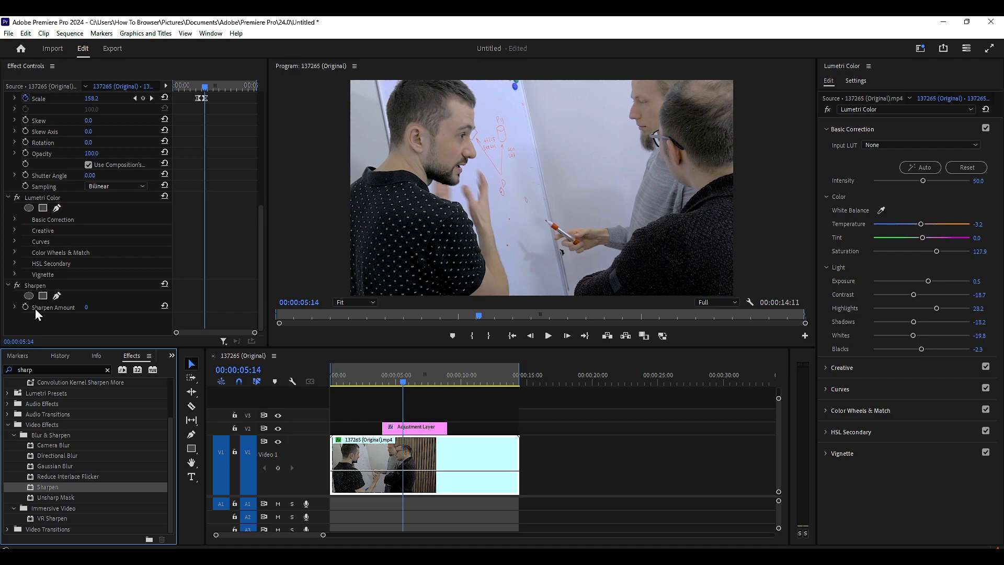
Step: Try adjusting the clip's Sharpen Amount and preview the clip with the playhead at 00:00:06:12
mouse_move(88, 308)
mouse_down()
mouse_move(172, 308)
mouse_move(88, 307)
mouse_up()
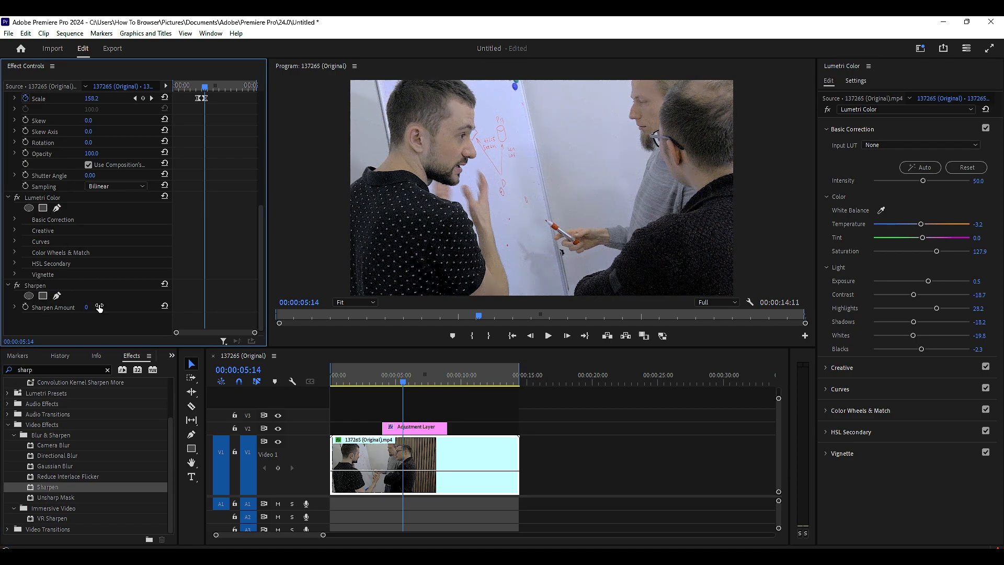
mouse_move(400, 386)
mouse_down()
mouse_move(337, 381)
mouse_move(414, 382)
mouse_up()
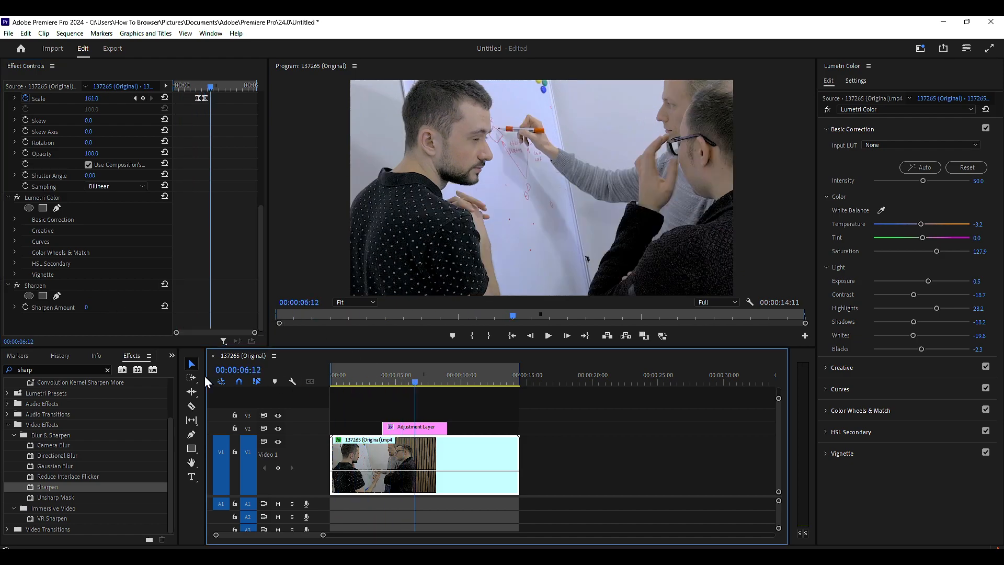
click(352, 418)
click(363, 450)
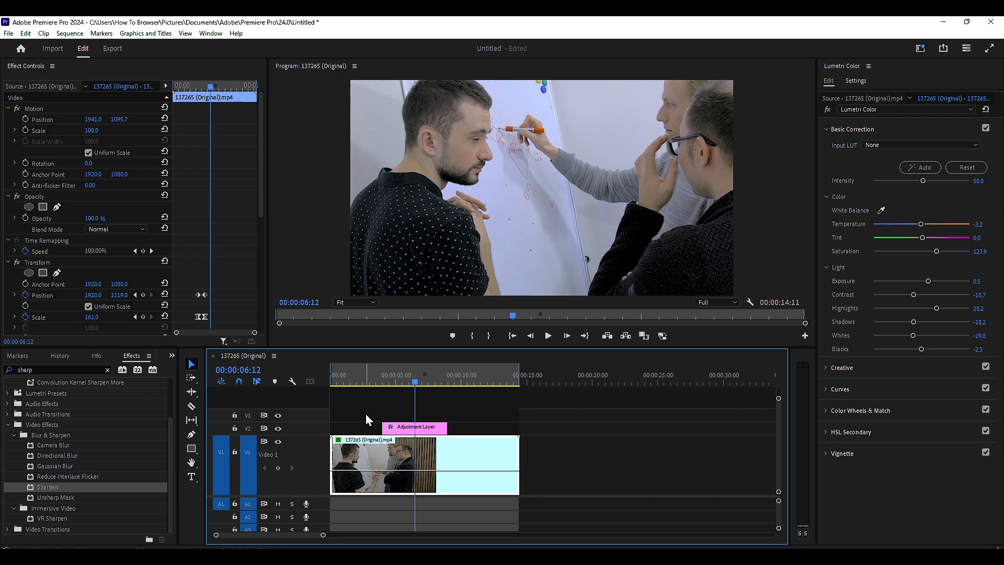
Step: Close the Effects panel and scramble the workspace by redocking the timeline and Program monitor into the Lumetri Color panel group
click(148, 356)
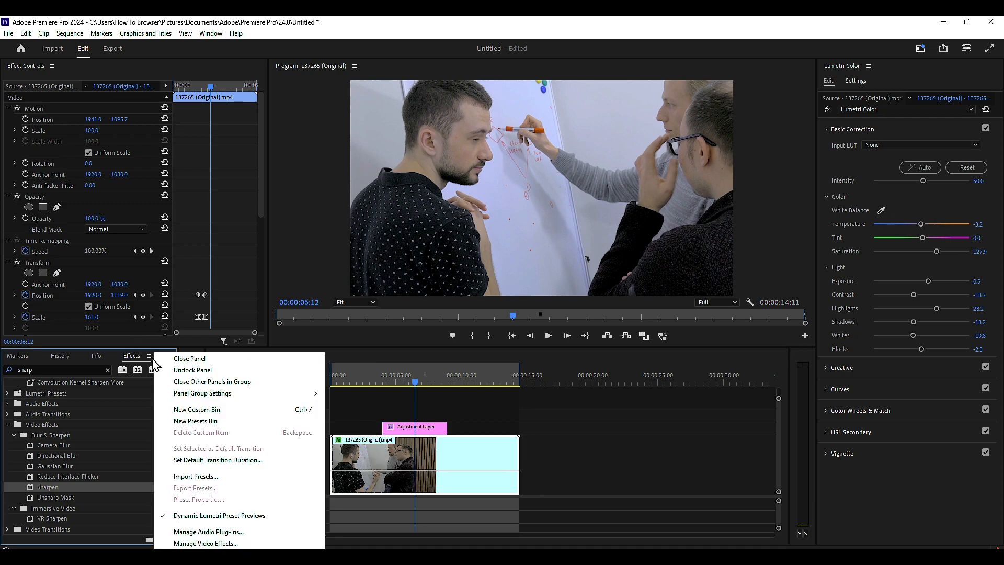
click(190, 355)
drag(225, 356, 373, 186)
drag(289, 222, 284, 208)
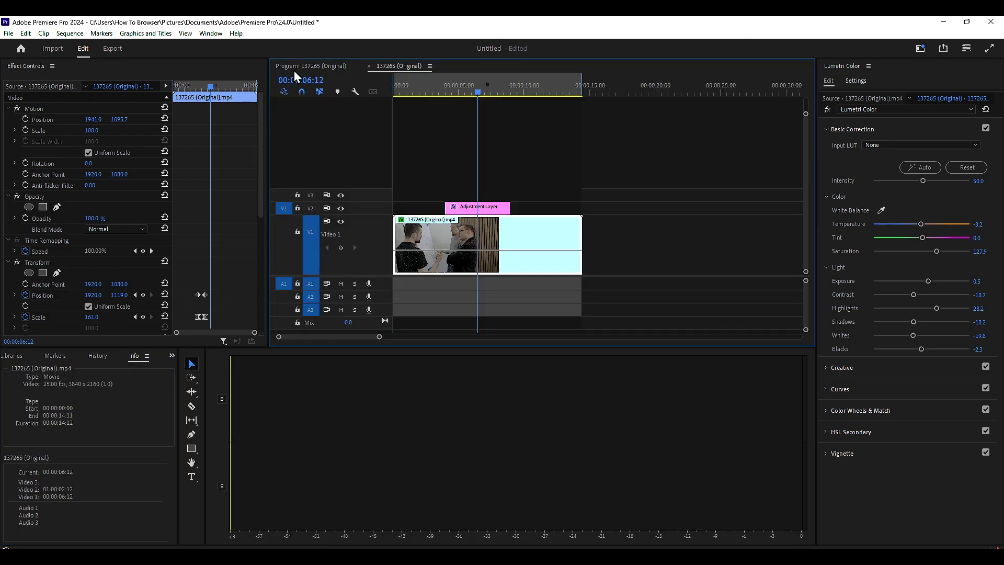
drag(409, 65, 89, 121)
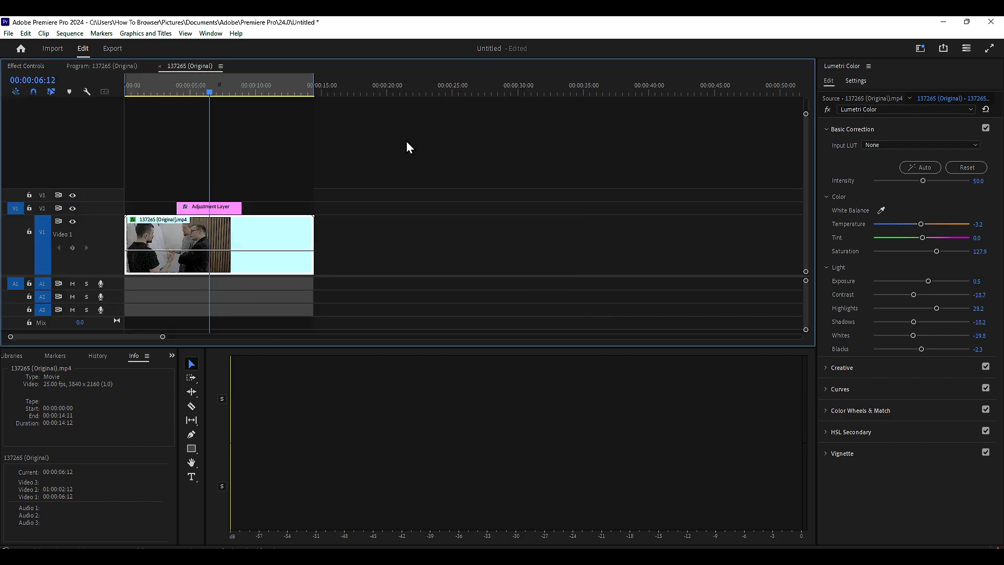
drag(464, 66, 805, 153)
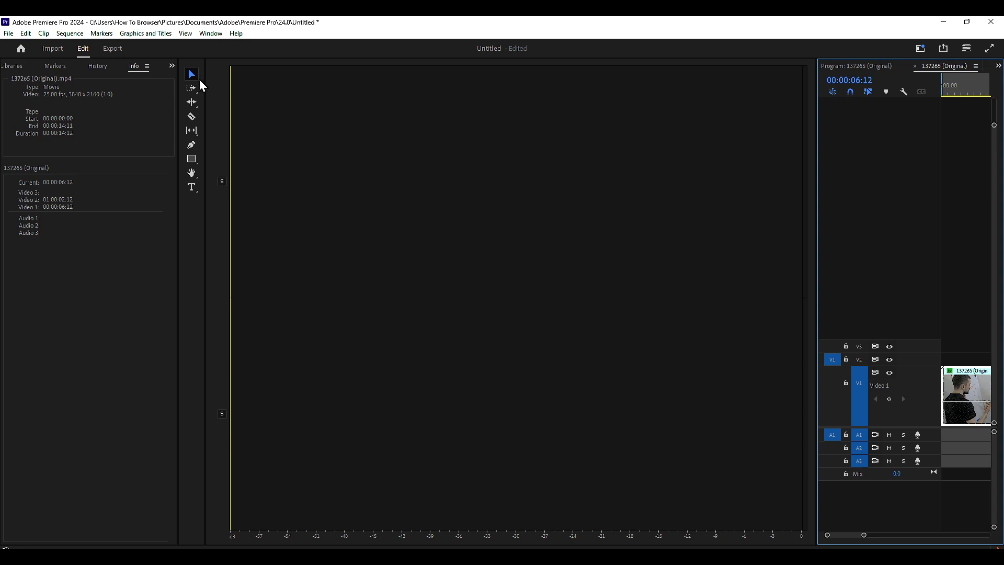
Step: Reset the Captions and Graphics workspace to its saved layout and reposition the floating Project panel
click(211, 33)
mouse_move(237, 74)
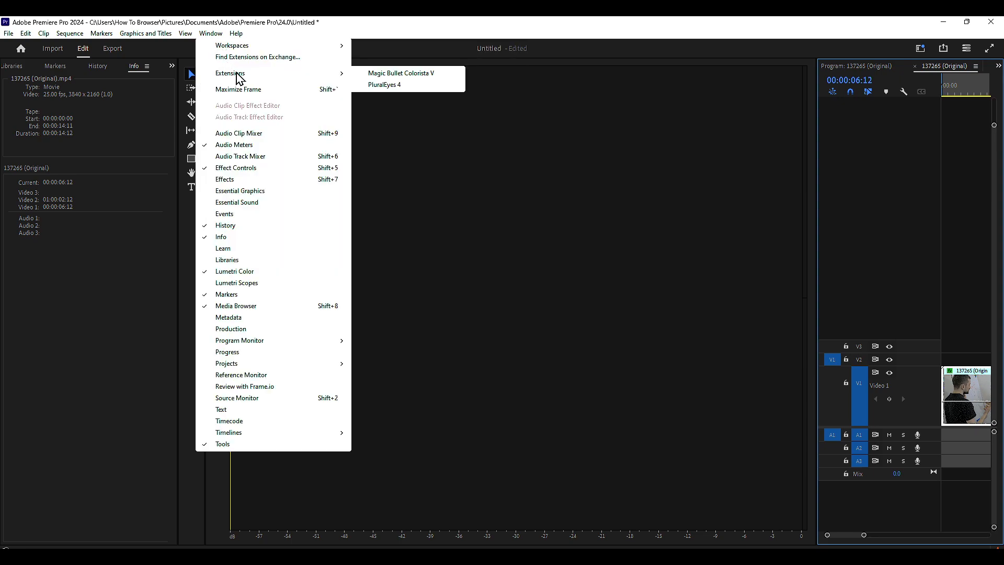
mouse_move(245, 47)
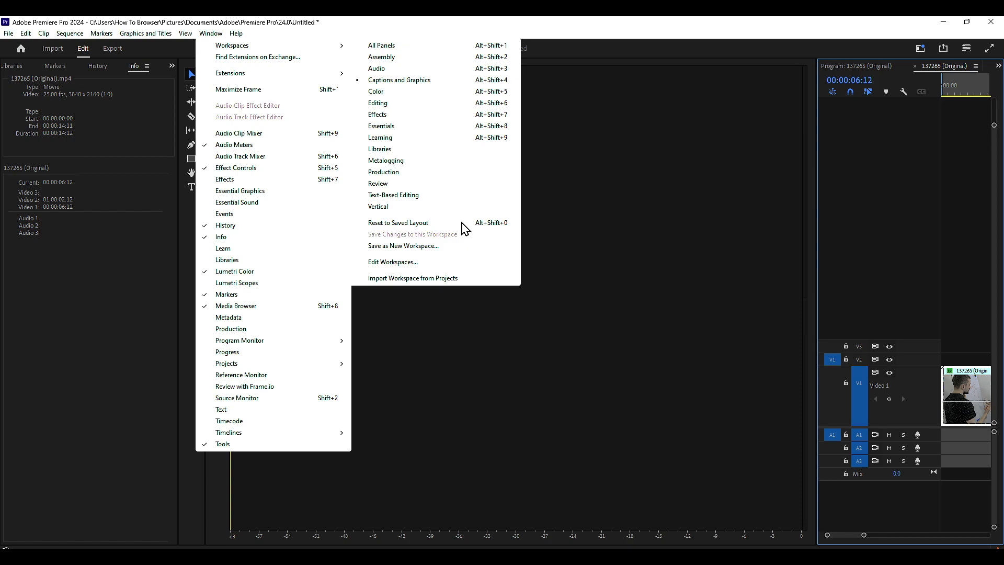
click(628, 228)
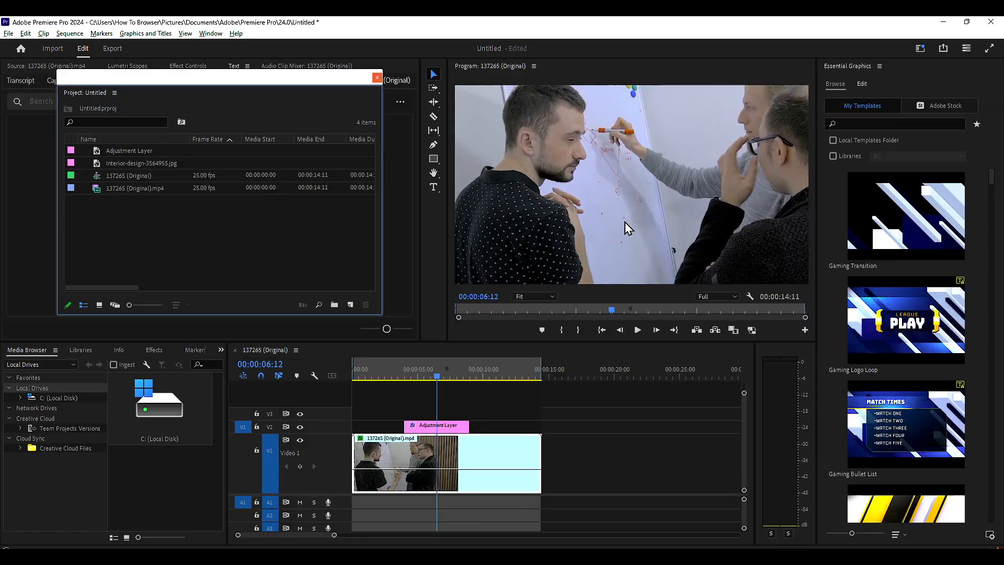
drag(327, 79, 355, 145)
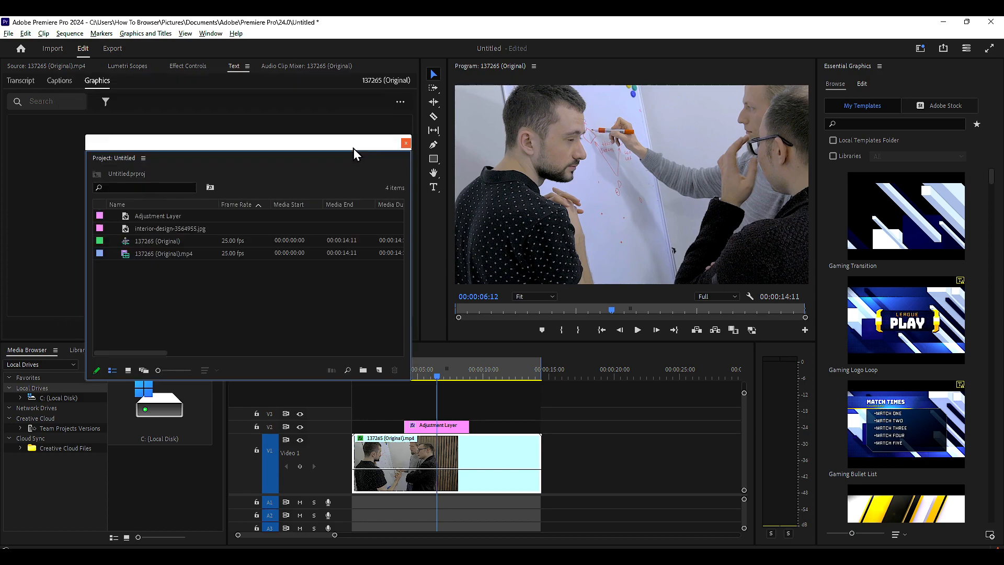
Step: Close the floating Project panel and reset the Captions and Graphics workspace to its saved layout
click(405, 144)
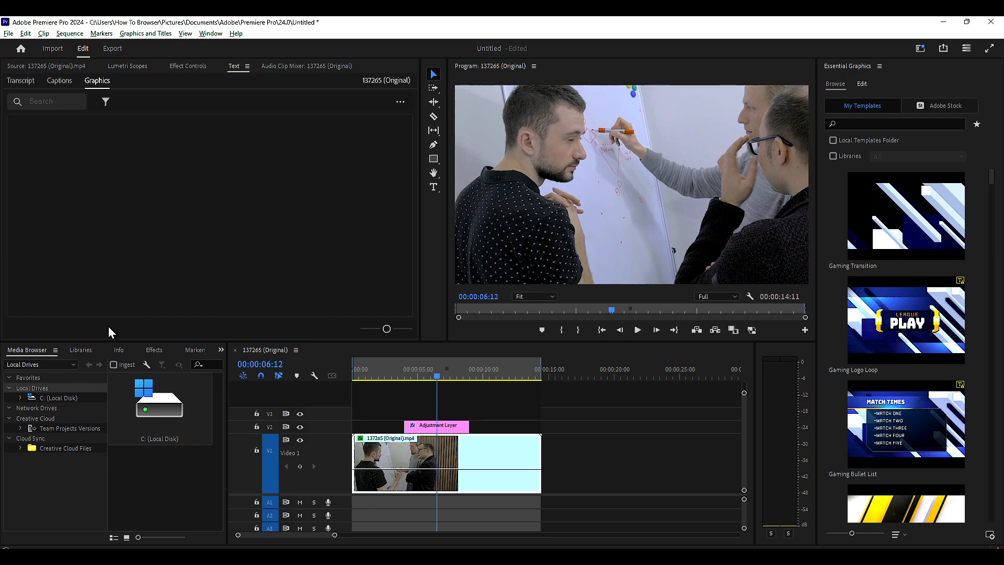
click(211, 33)
mouse_move(280, 46)
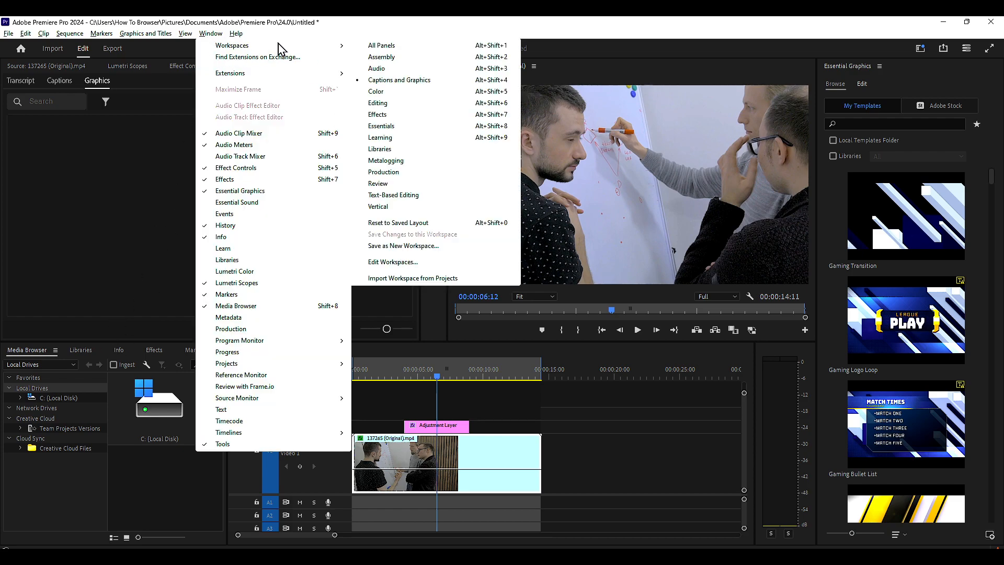
click(406, 223)
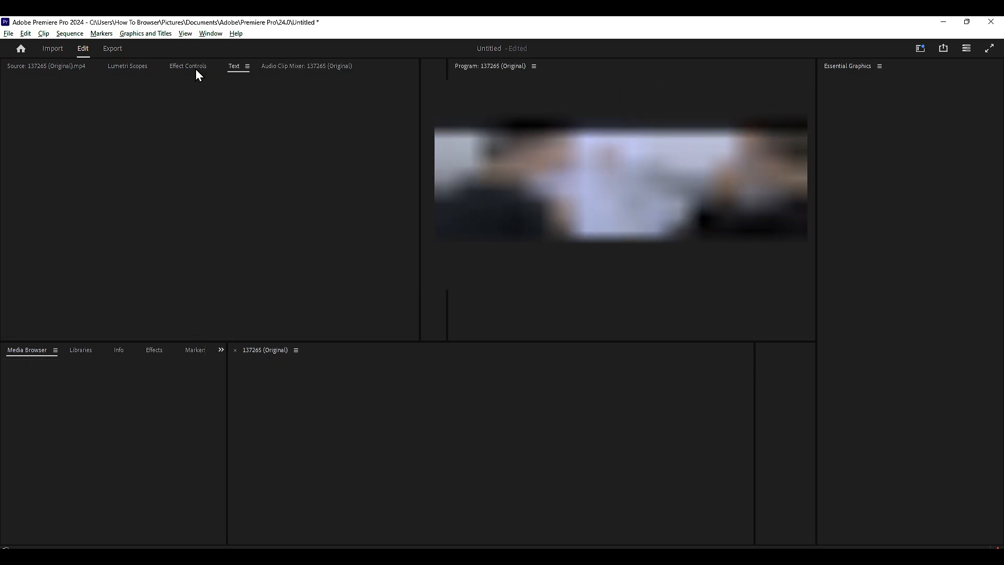
Step: Switch to the Editing workspace
click(218, 37)
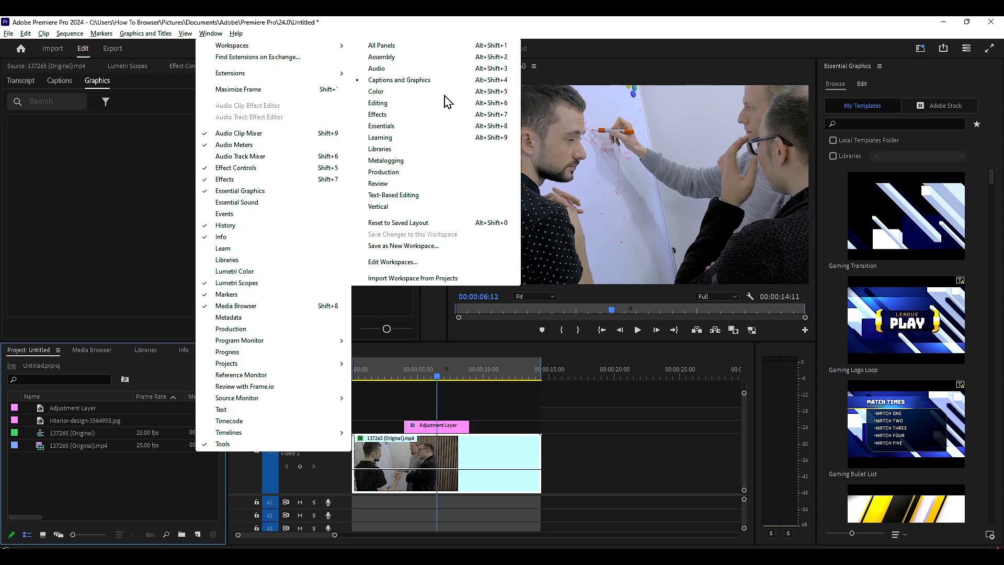
click(428, 103)
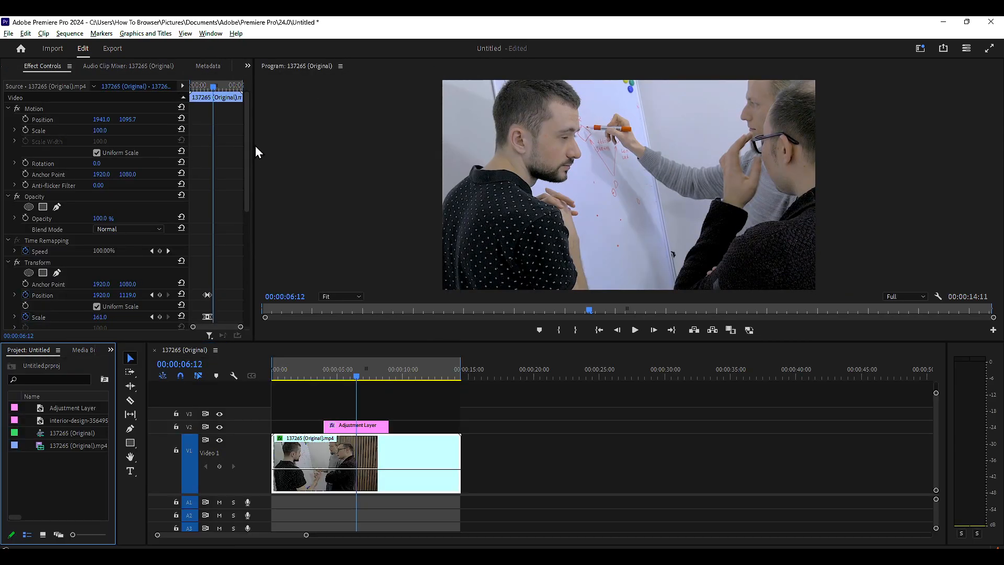
Step: Delete the Adjustment Layer from V2 and select the 137265 (Original).mp4 clip on V1
click(385, 426)
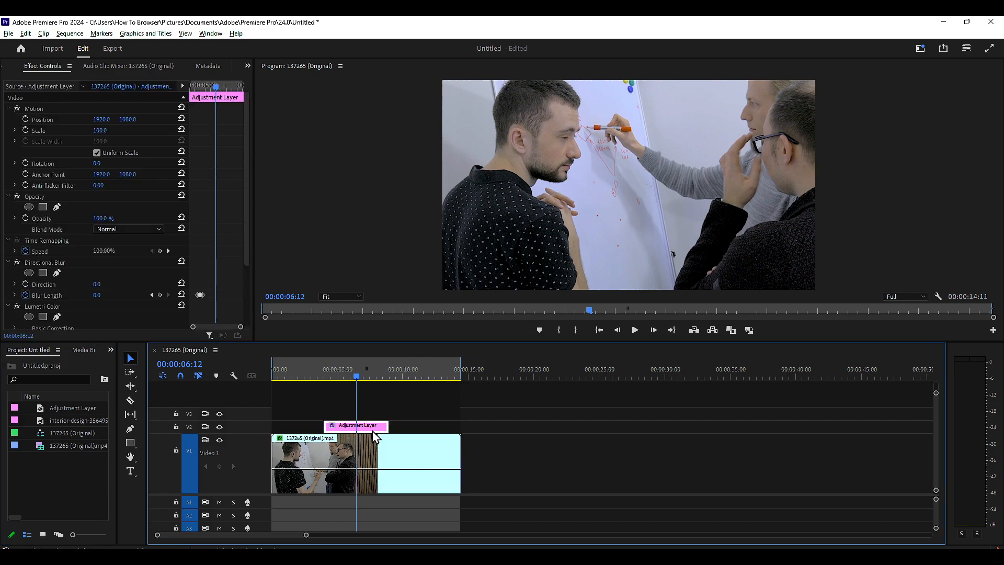
key(Delete)
click(339, 483)
click(280, 401)
click(353, 494)
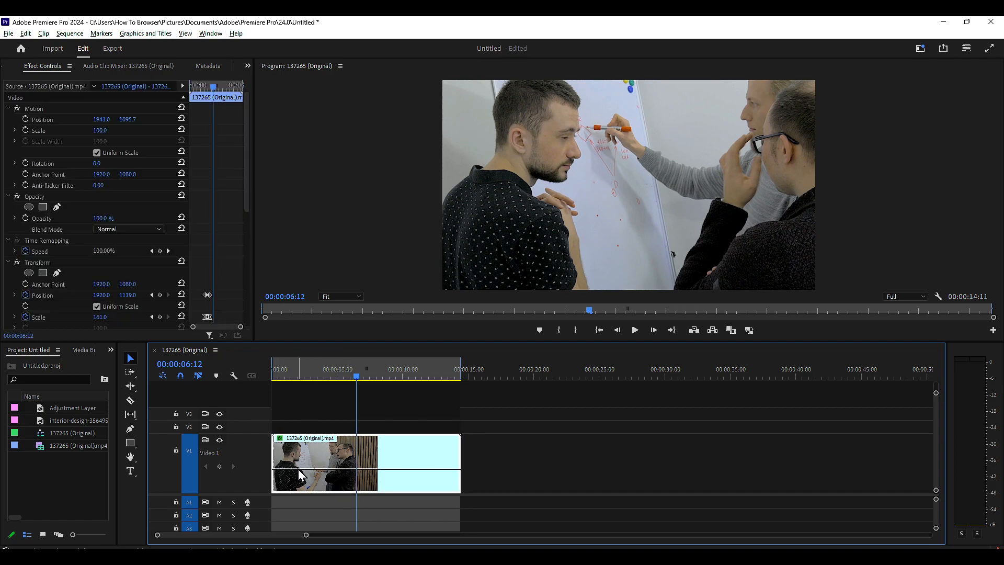
Step: Show the Sharpen Amount line on the V1 clip through its effect badge and raise it to about 402
click(280, 440)
mouse_move(373, 449)
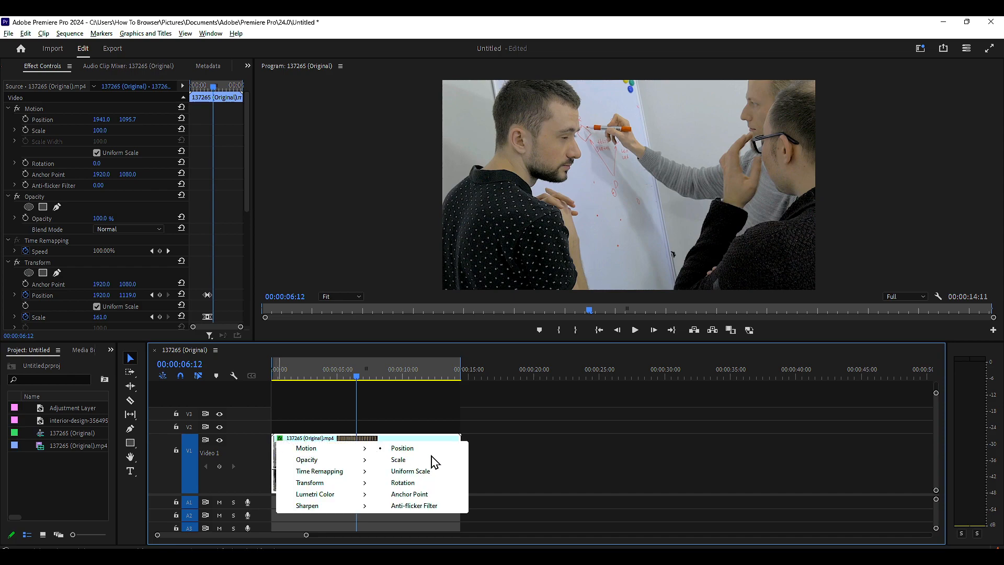
mouse_move(328, 462)
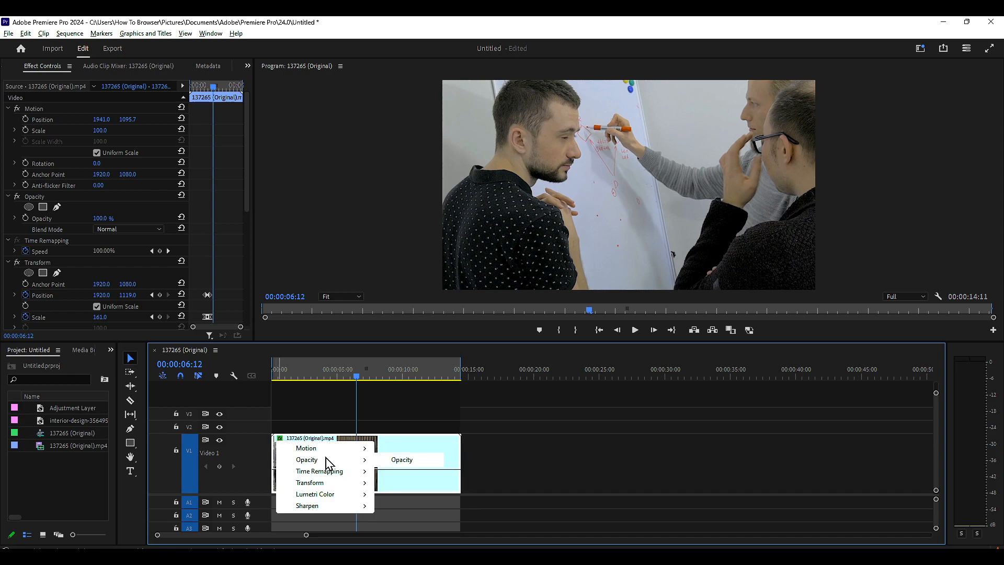
mouse_move(352, 476)
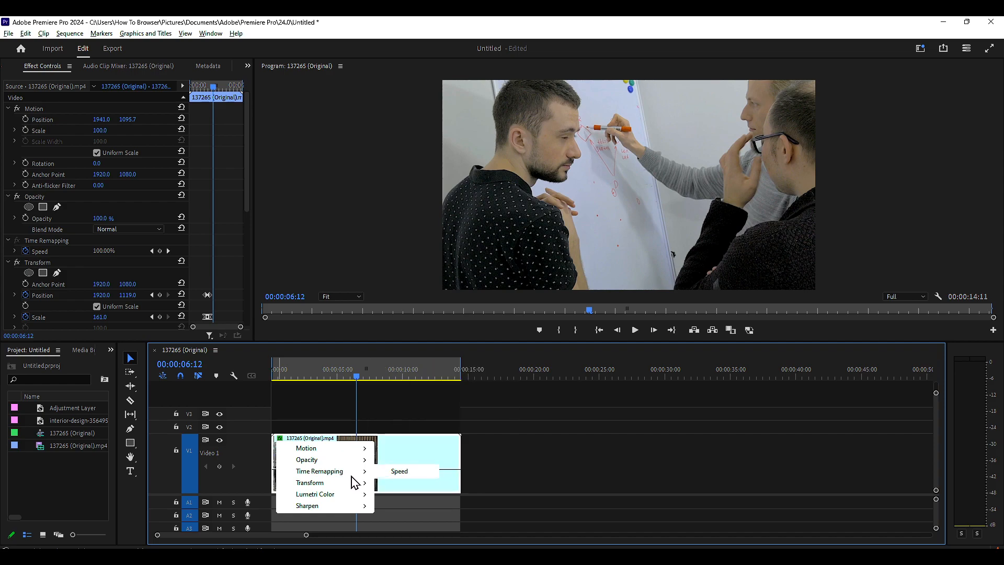
mouse_move(357, 506)
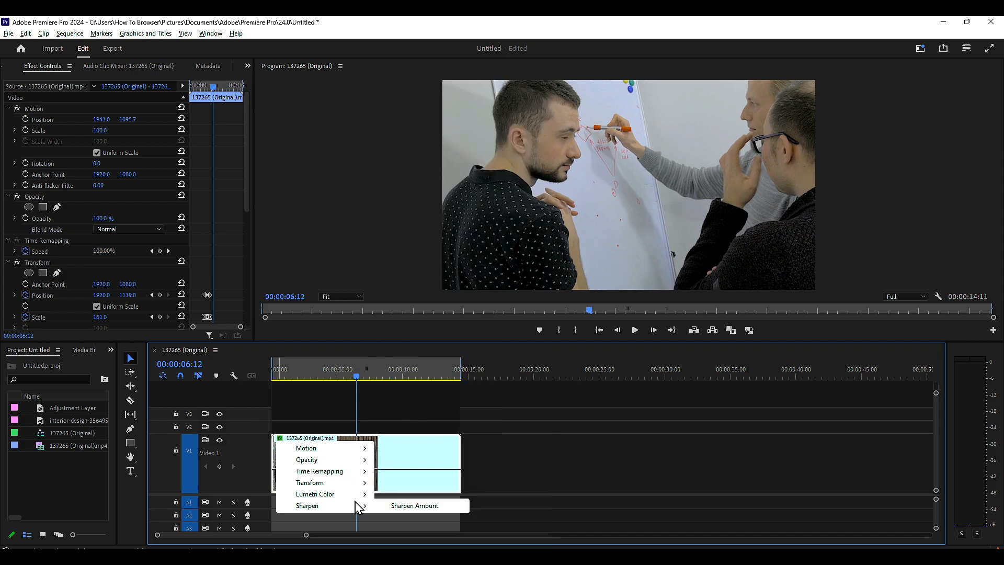
click(390, 506)
mouse_move(335, 490)
mouse_down()
mouse_move(334, 460)
mouse_move(335, 485)
mouse_up()
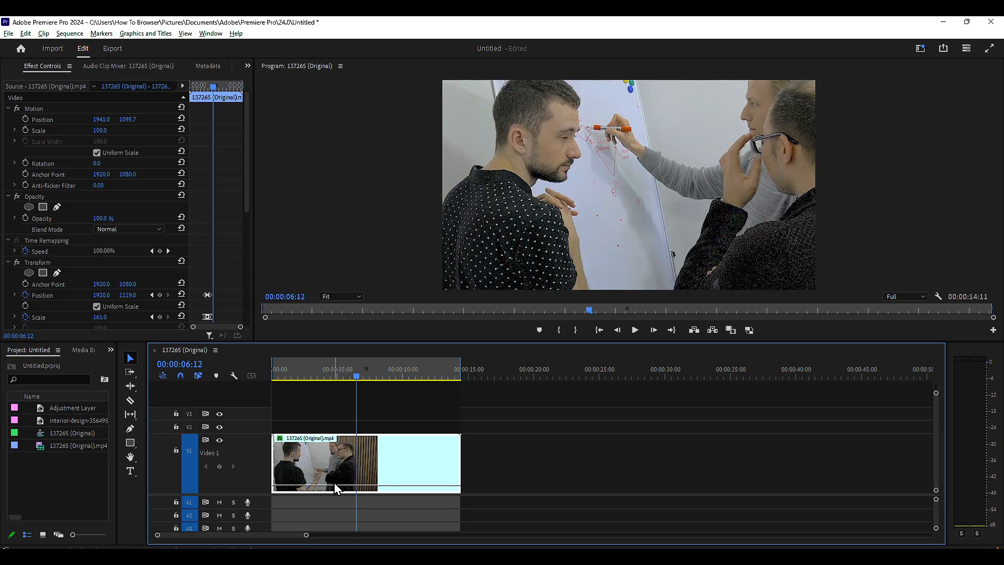
scroll(78, 244, down, 10)
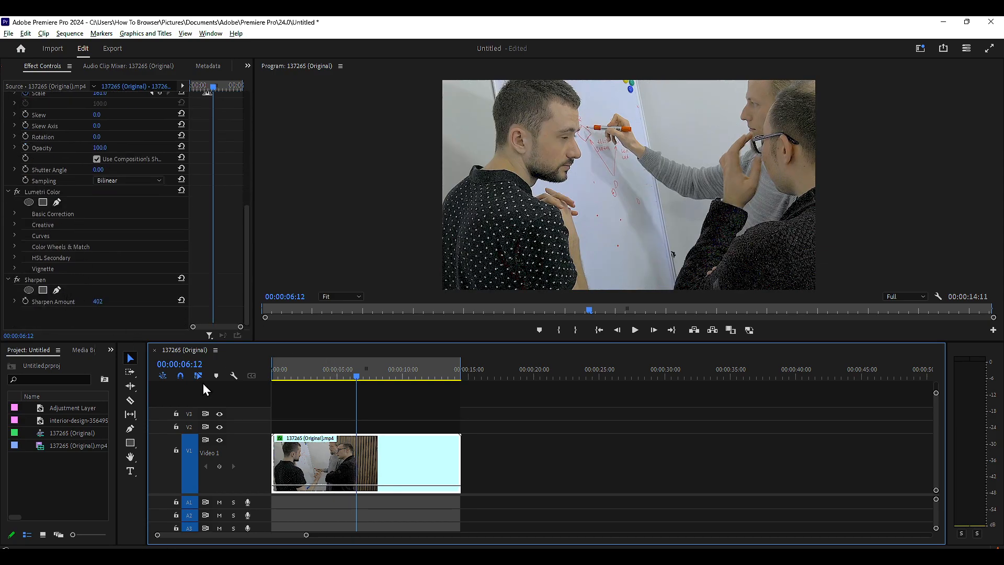
Step: Switch the V1 clip's on-clip line from Sharpen Amount to Opacity and try raising it
click(279, 440)
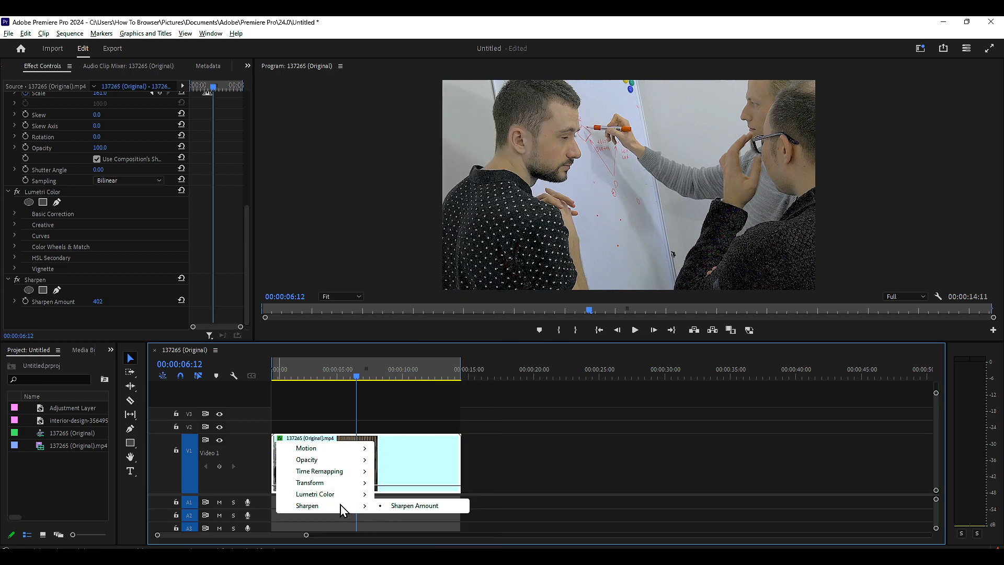
mouse_move(361, 471)
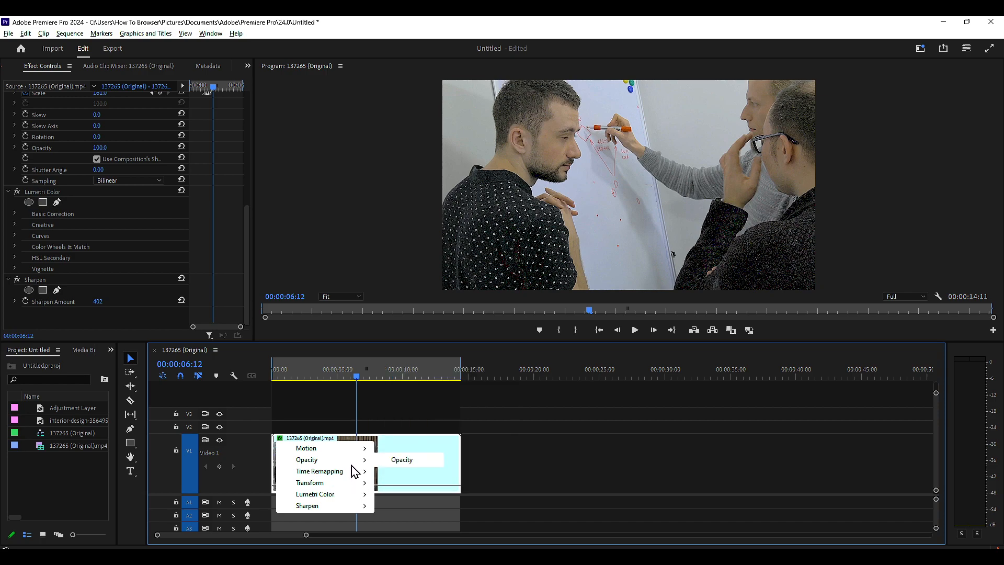
click(389, 461)
mouse_move(373, 443)
mouse_down()
mouse_move(374, 475)
mouse_move(374, 424)
mouse_up()
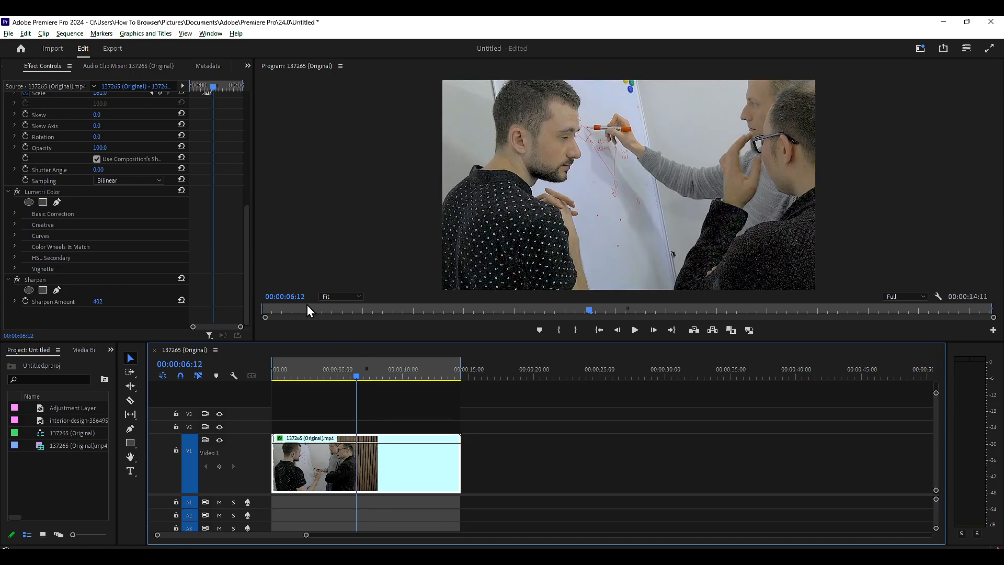
scroll(66, 223, up, 1)
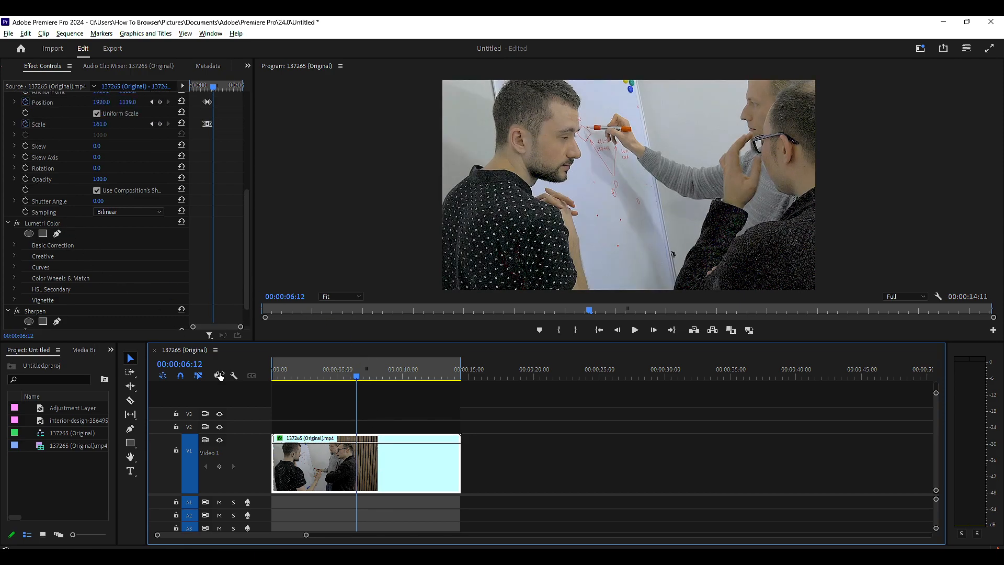
Step: Set the Opacity of the V1 clip's Transform effect to 40
click(280, 440)
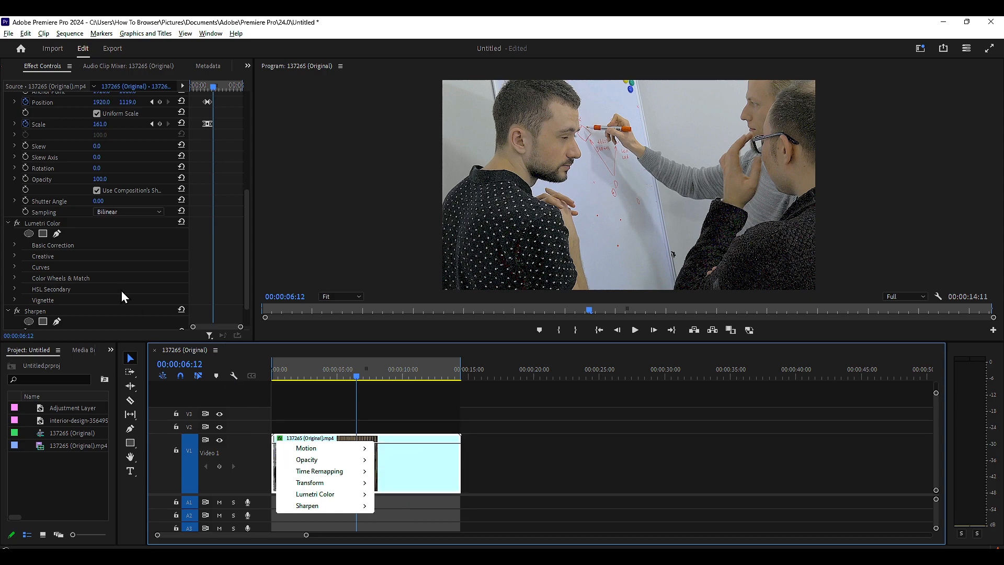
click(100, 179)
text(40)
key(Return)
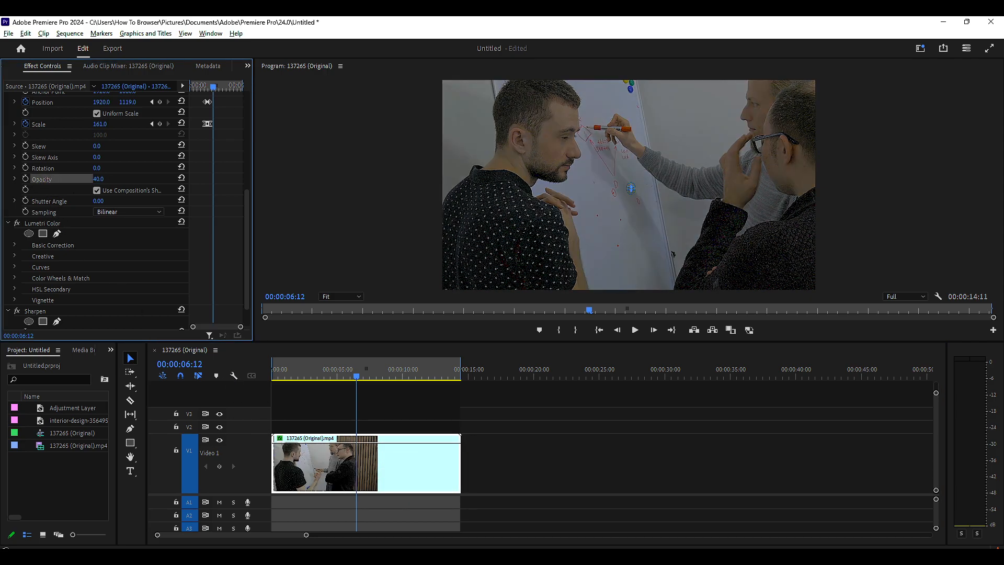
Step: Choose Opacity again for the V1 clip's on-clip line, try moving the line up, and reselect the clip
click(281, 439)
mouse_move(303, 461)
click(404, 464)
mouse_move(367, 444)
mouse_down()
mouse_move(368, 476)
mouse_move(367, 432)
mouse_up()
click(365, 431)
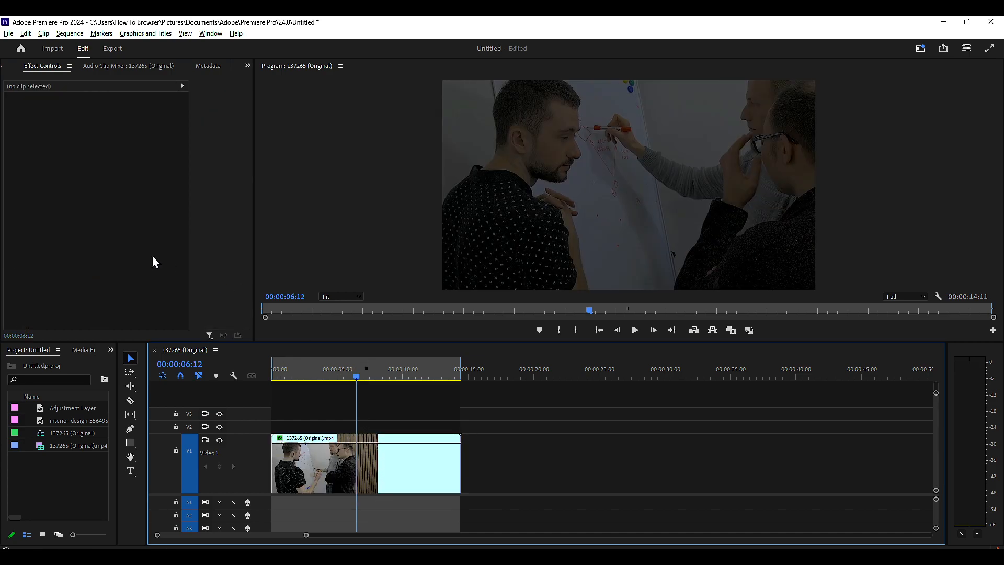
click(311, 471)
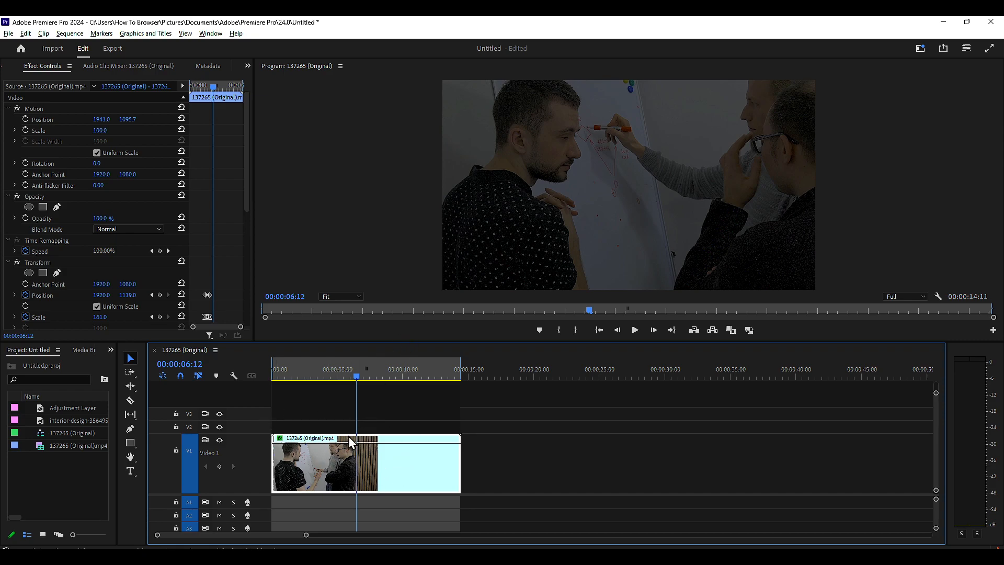